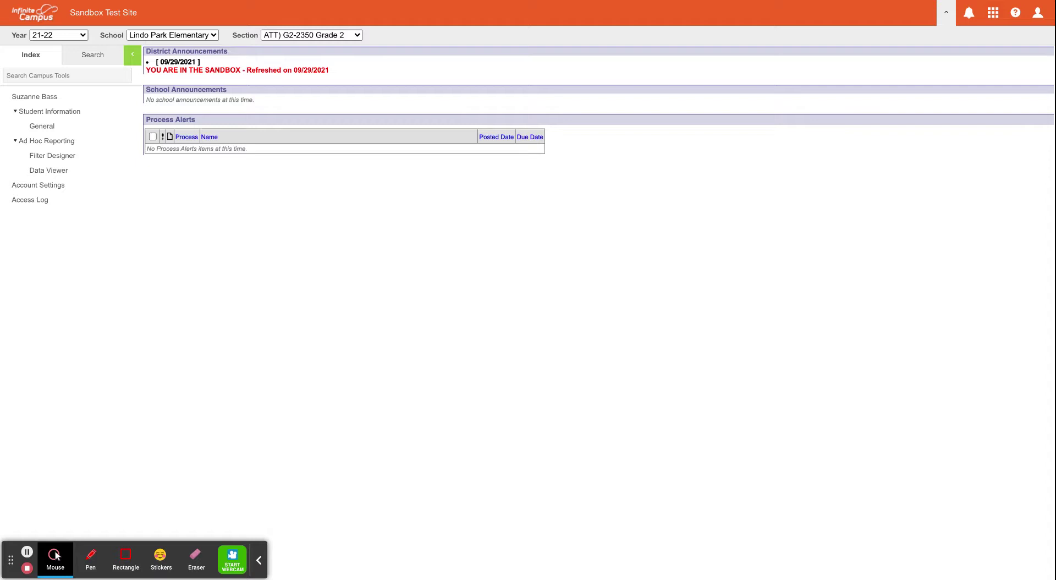
- Open Post Grades under Instruction for section ATT) G2-2350 Grade 2, Reading Level task
{"action": "left_click", "coordinate": [986, 19]}
{"action": "left_click", "coordinate": [961, 37]}
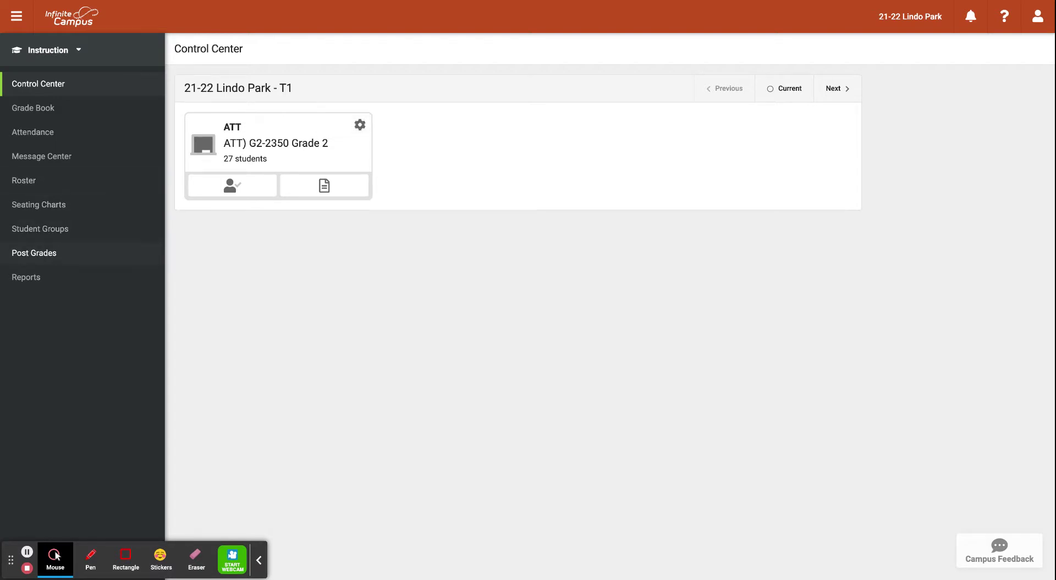
{"action": "left_click", "coordinate": [52, 254]}
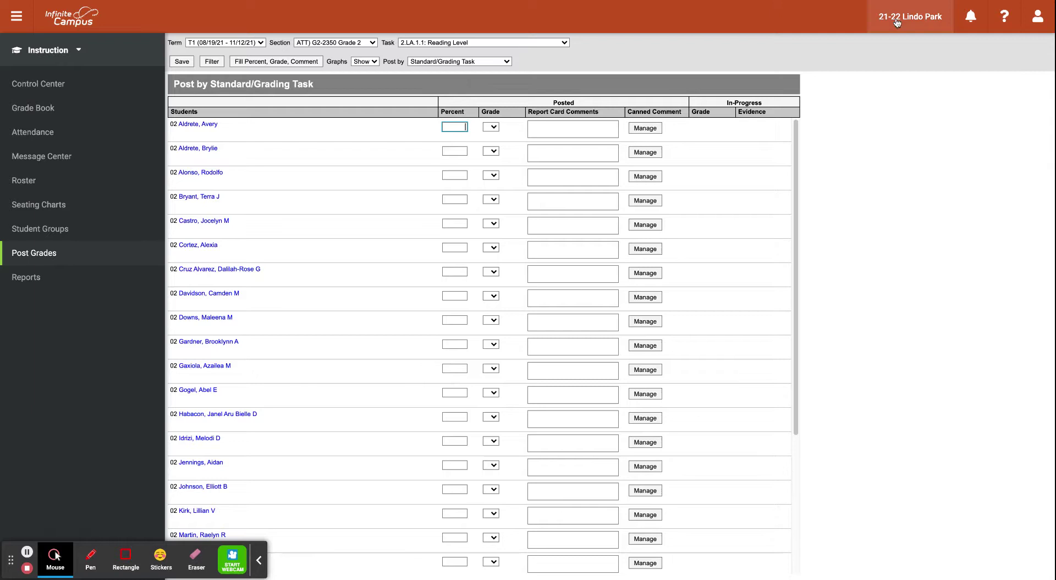
- Switch on Try New Look and reopen Instruction > Post Grades for Grade 2 Reading Level
{"action": "left_click", "coordinate": [1038, 17]}
{"action": "left_click", "coordinate": [943, 162]}
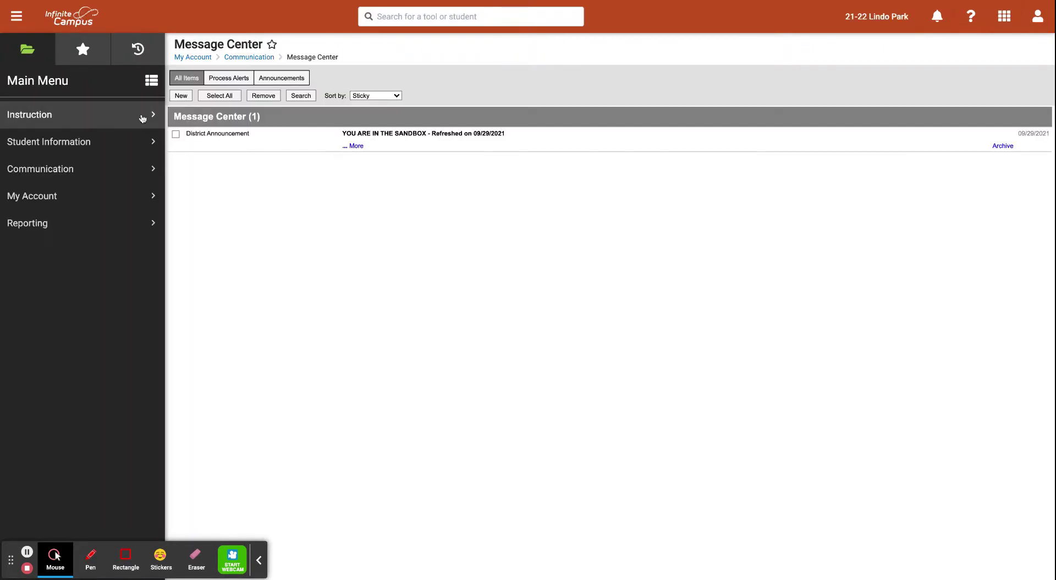
{"action": "left_click", "coordinate": [142, 116]}
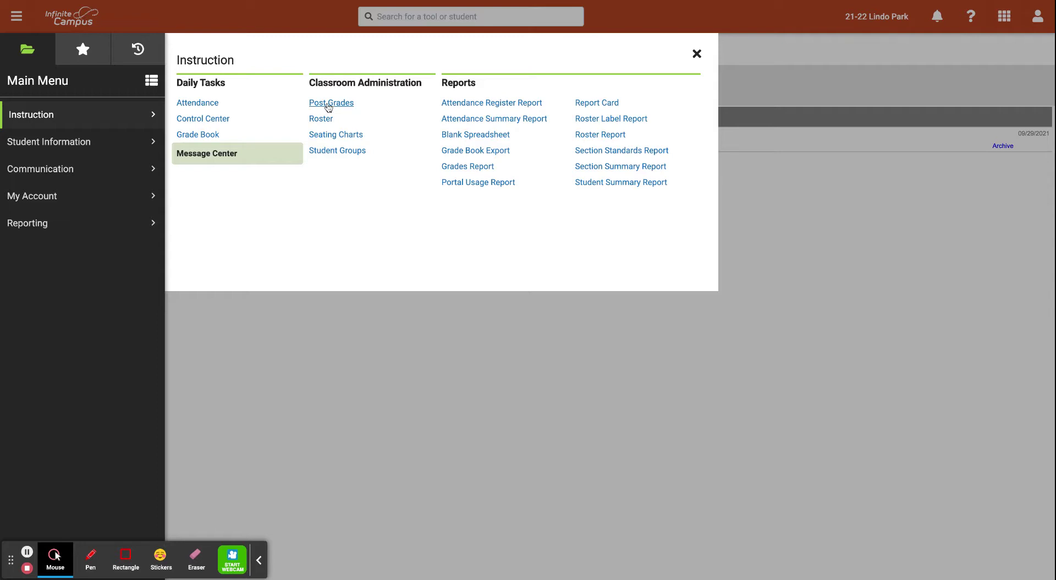
{"action": "left_click", "coordinate": [331, 102]}
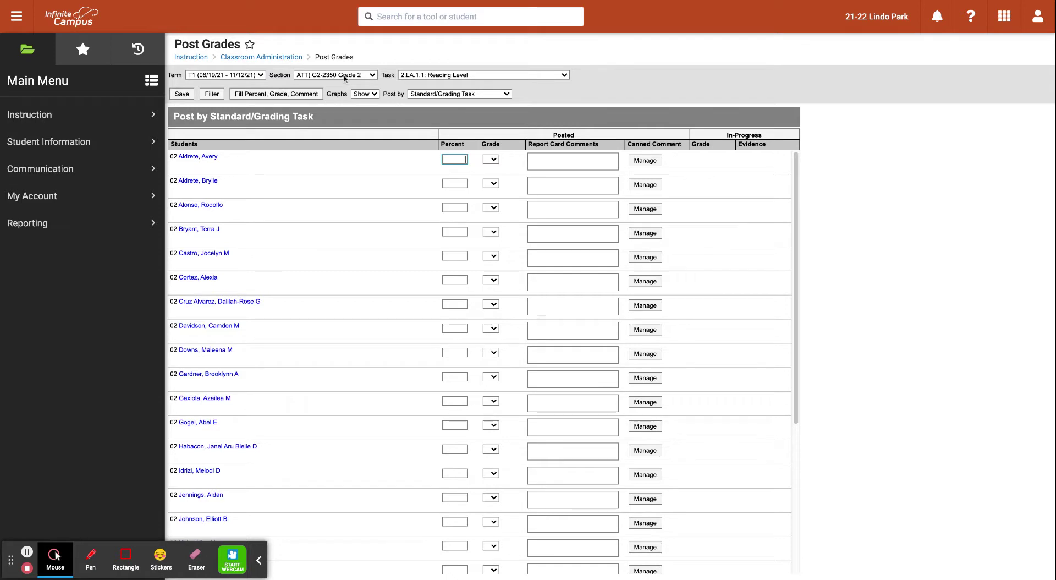
- Post by All Standards and Grading Tasks, giving the first student's Reading Level 80 percent and grade 3
{"action": "left_click", "coordinate": [423, 94]}
{"action": "key", "text": "Up"}
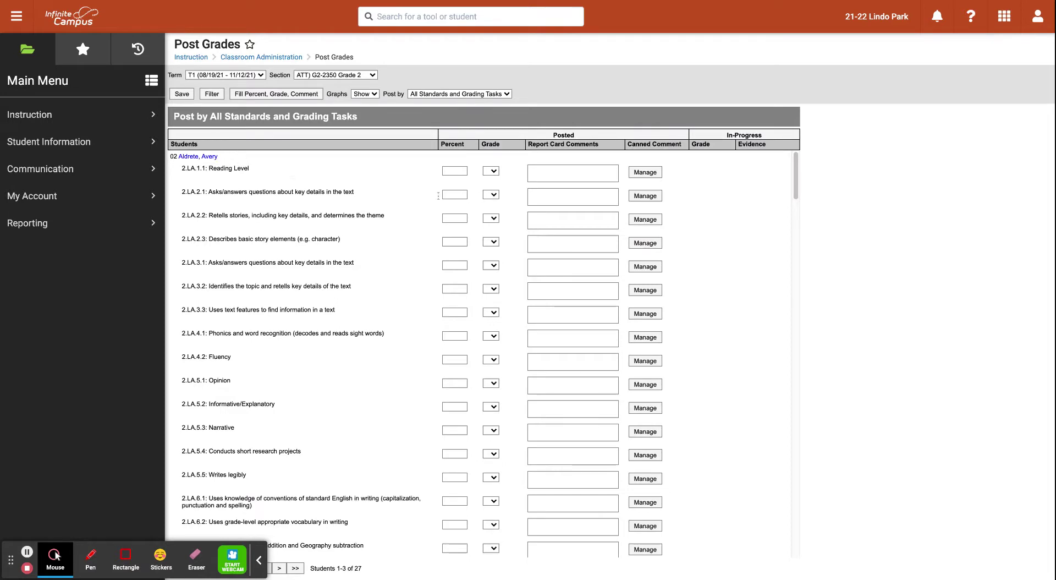
{"action": "left_click", "coordinate": [461, 171]}
{"action": "type", "text": "80"}
{"action": "key", "text": "Tab"}
{"action": "key", "text": "3"}
- Add the report card comment 'Good job' to the first student's Reading Level
{"action": "left_click", "coordinate": [536, 176]}
{"action": "type", "text": "Good job"}
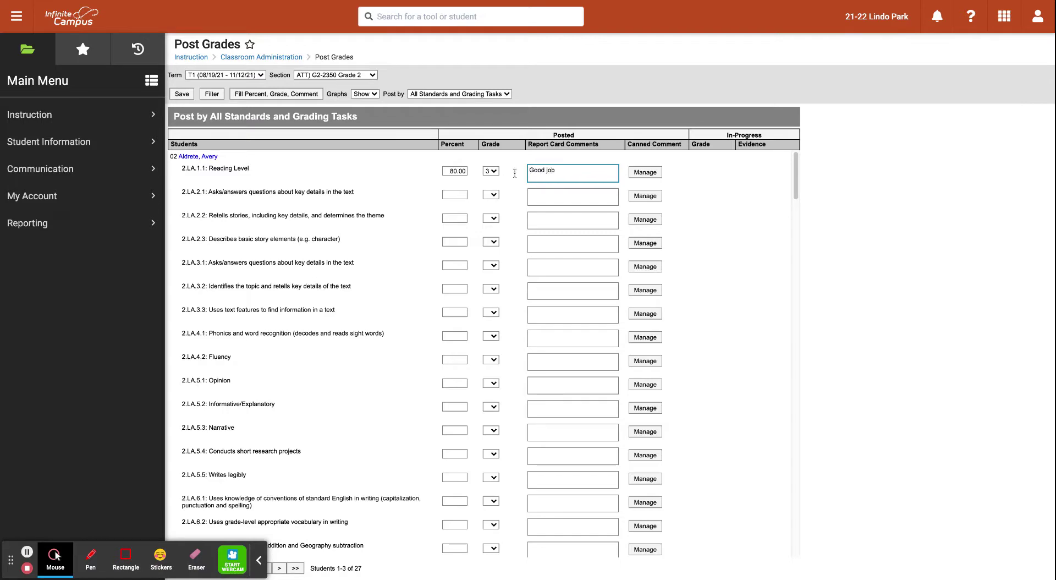
{"action": "scroll", "coordinate": [360, 277], "scroll_direction": "down", "scroll_amount": 5}
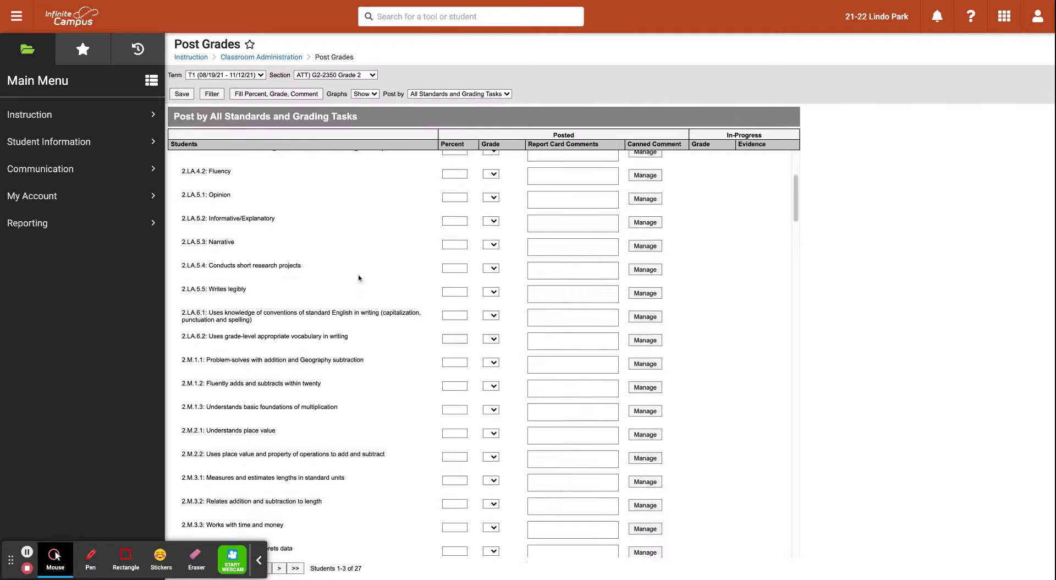
{"action": "scroll", "coordinate": [359, 278], "scroll_direction": "down", "scroll_amount": 20}
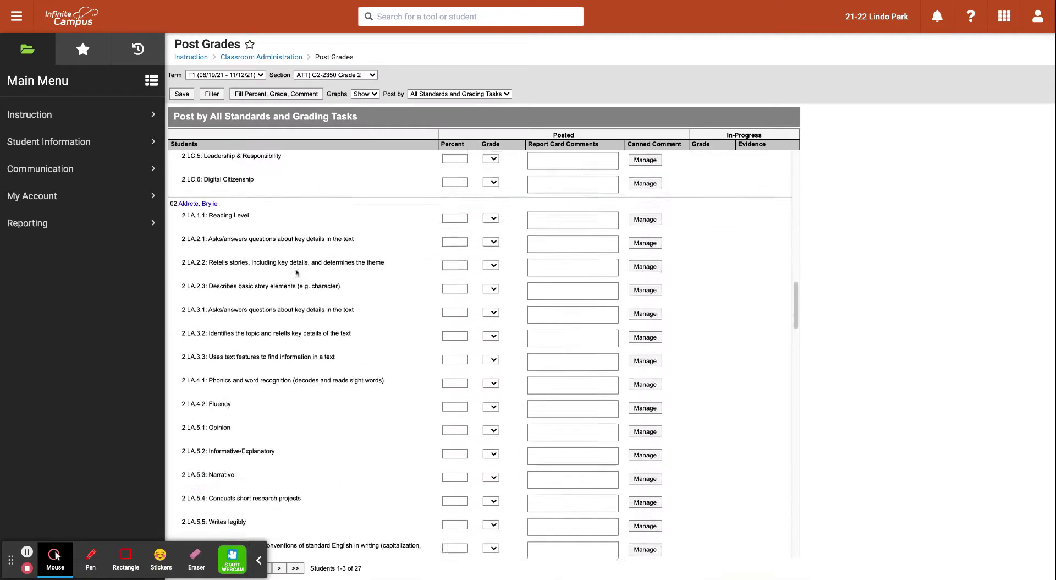
{"action": "scroll", "coordinate": [286, 270], "scroll_direction": "up", "scroll_amount": 20}
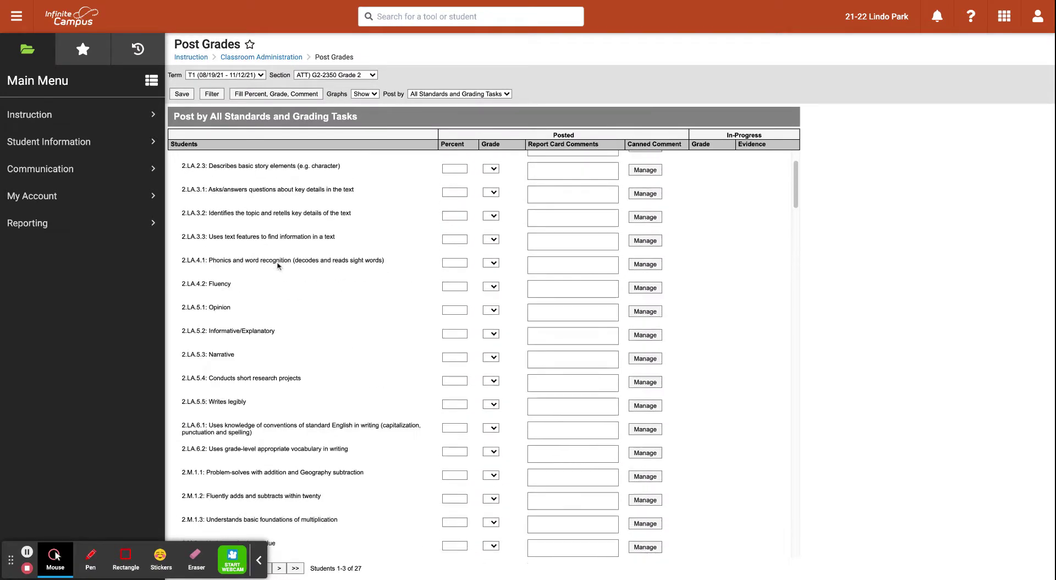
{"action": "scroll", "coordinate": [278, 266], "scroll_direction": "down", "scroll_amount": 3}
{"action": "scroll", "coordinate": [278, 265], "scroll_direction": "up", "scroll_amount": 8}
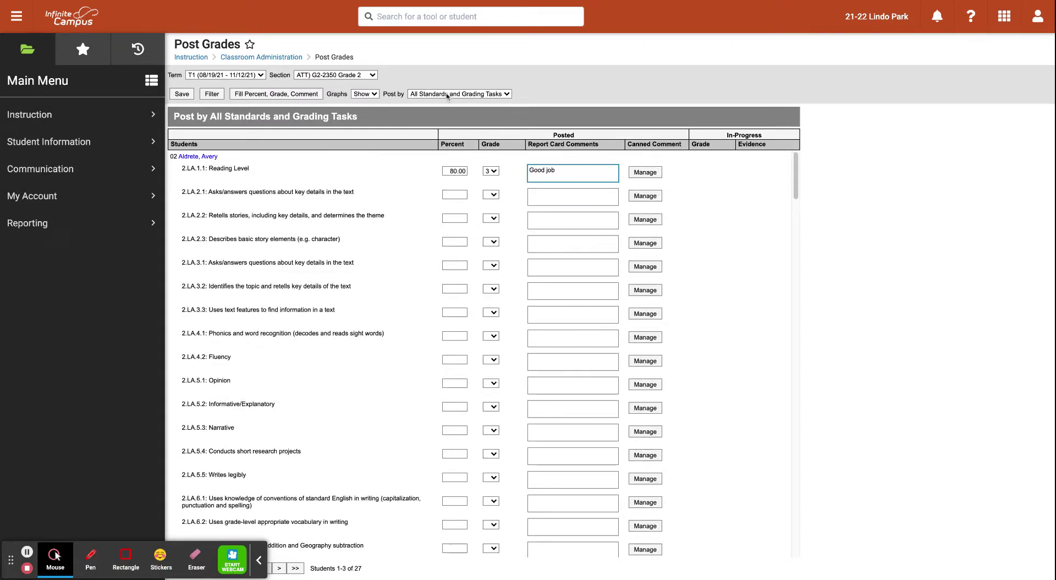
- Return Post by to Standard/Grading Task and set the first student's Reading Level grade to /
{"action": "left_click", "coordinate": [447, 95]}
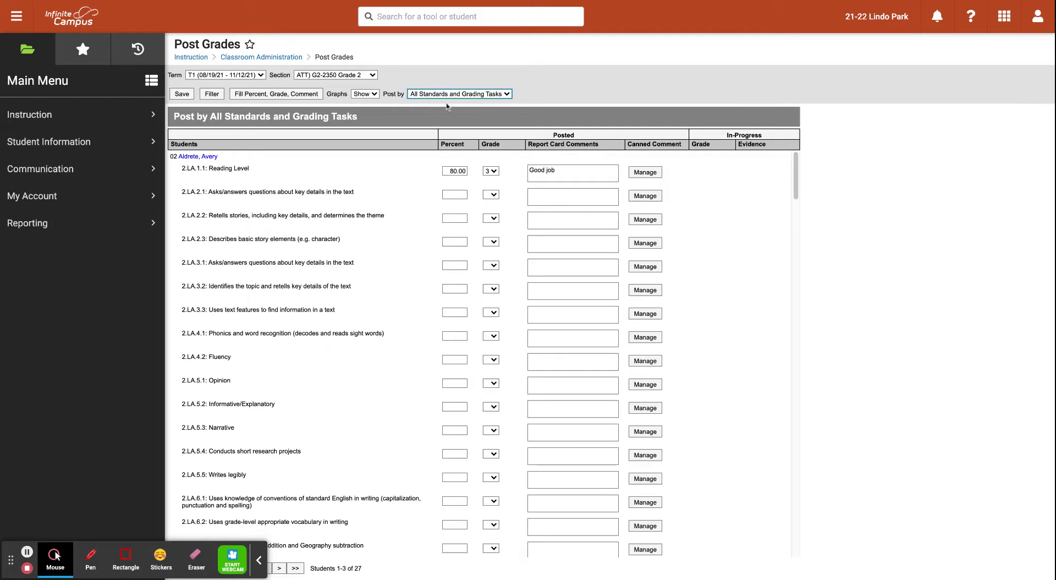
{"action": "left_click", "coordinate": [448, 107]}
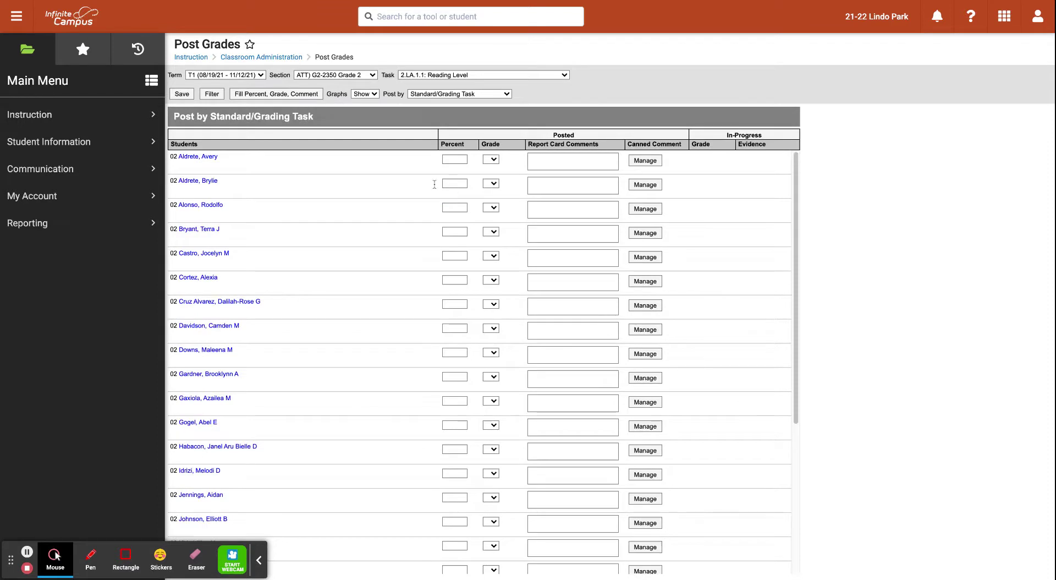
{"action": "left_click", "coordinate": [466, 76]}
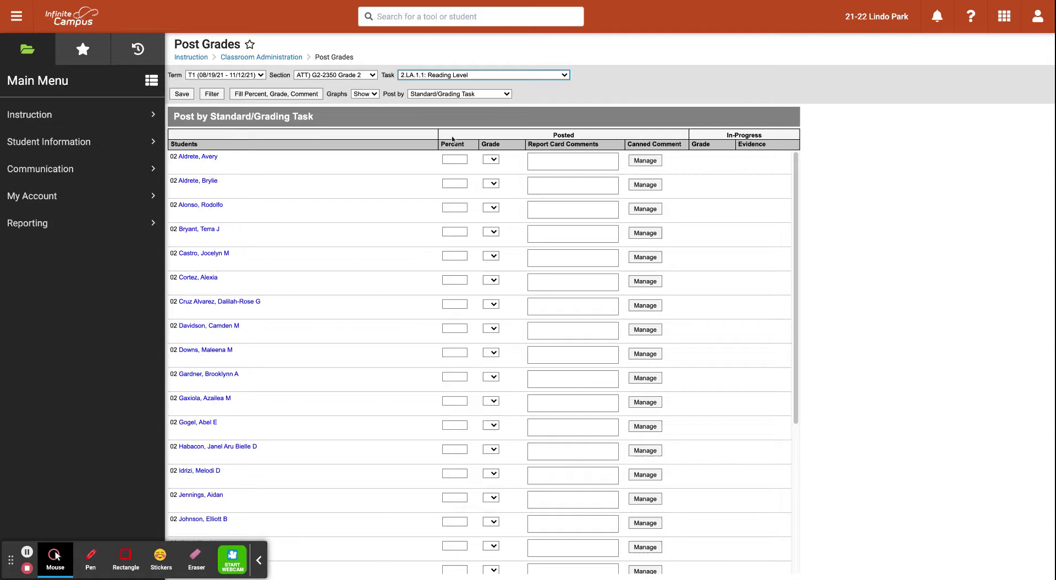
{"action": "left_click", "coordinate": [459, 161]}
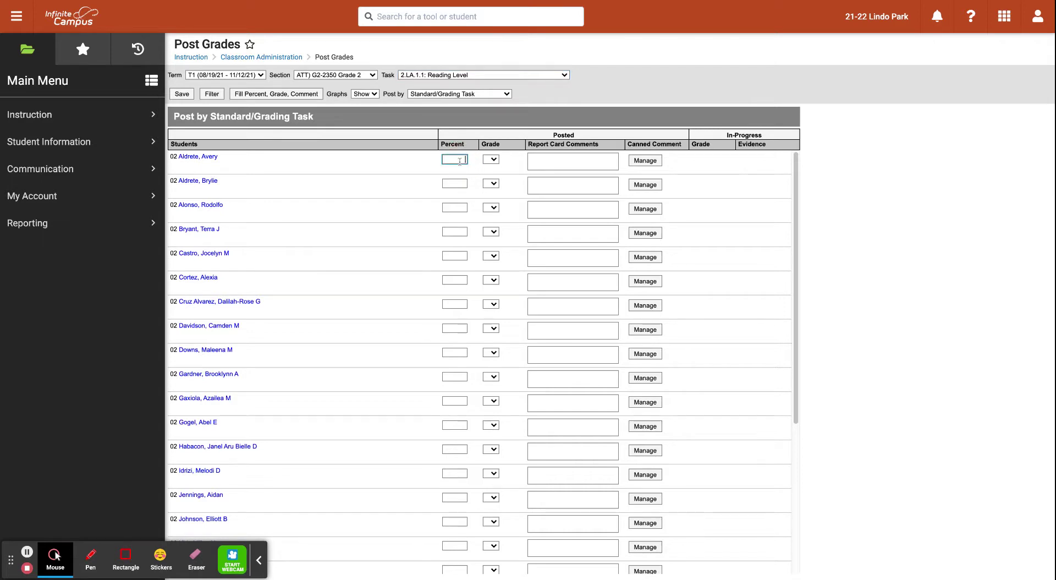
{"action": "left_click", "coordinate": [492, 161]}
{"action": "key", "text": "slash"}
- Fill the grade / down to every student's Reading Level and confirm
{"action": "left_click", "coordinate": [301, 94]}
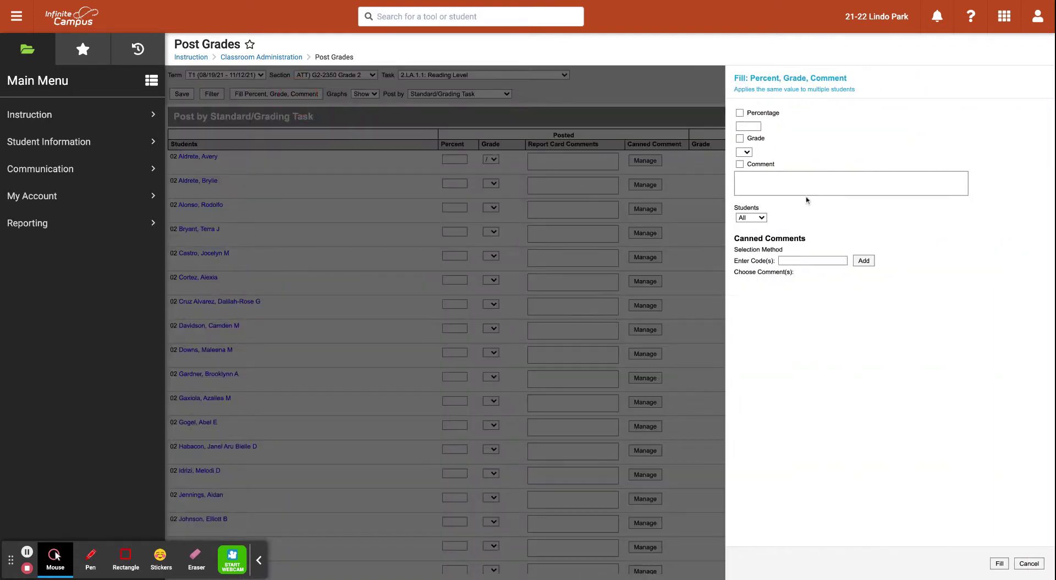
{"action": "left_click", "coordinate": [740, 142]}
{"action": "left_click", "coordinate": [748, 154]}
{"action": "left_click", "coordinate": [763, 223]}
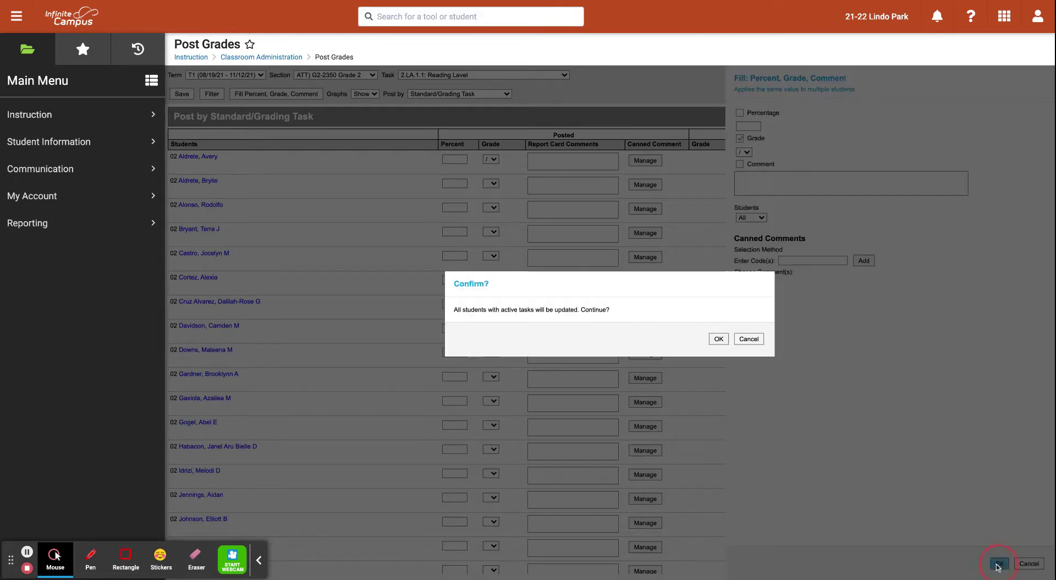
{"action": "left_click", "coordinate": [1000, 563]}
{"action": "left_click", "coordinate": [719, 339]}
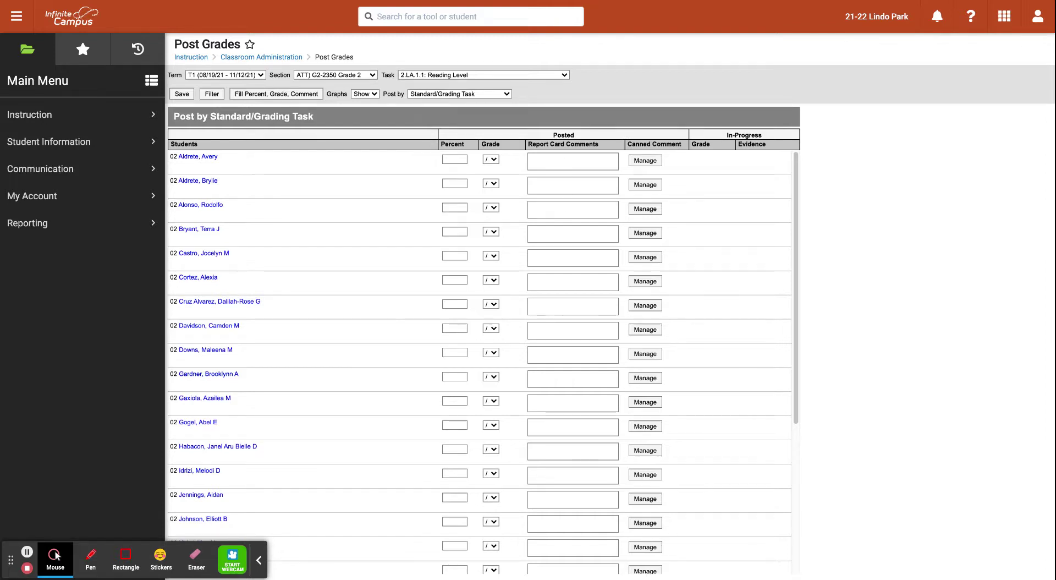
- Enter 'Standard was not assessed during T1' as the first student's Reading Level comment
{"action": "left_click", "coordinate": [566, 164]}
{"action": "type", "text": "Standard was no"}
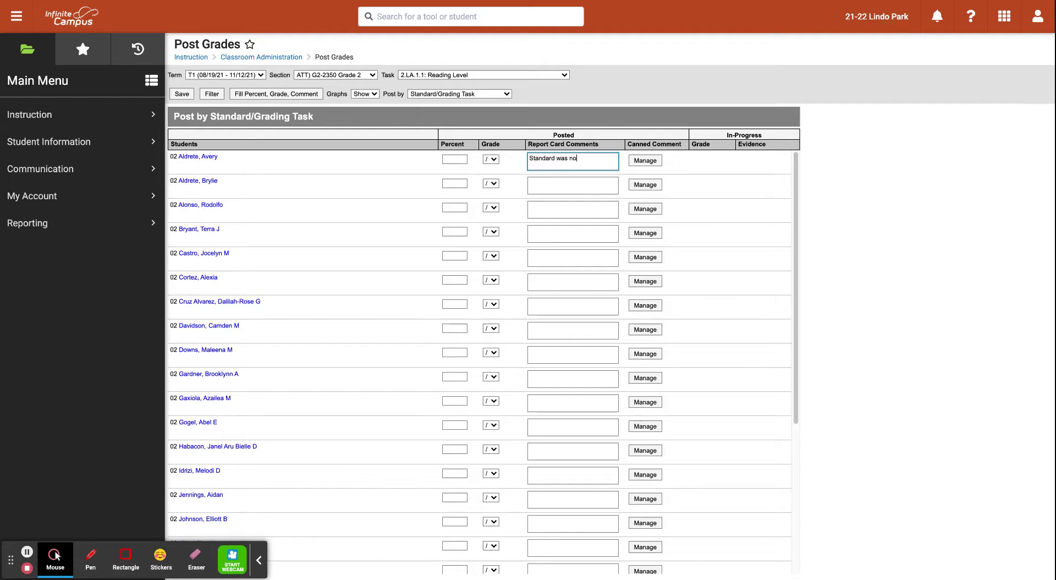
{"action": "type", "text": "t assessed d"}
{"action": "type", "text": "uring"}
{"action": "key", "text": "BackSpace"}
{"action": "key", "text": "BackSpace"}
{"action": "key", "text": "BackSpace"}
{"action": "key", "text": "BackSpace"}
{"action": "key", "text": "BackSpace"}
{"action": "type", "text": "ring"}
- Fill the comment 'Standard was not assessed' down to every student and confirm
{"action": "left_click", "coordinate": [308, 96]}
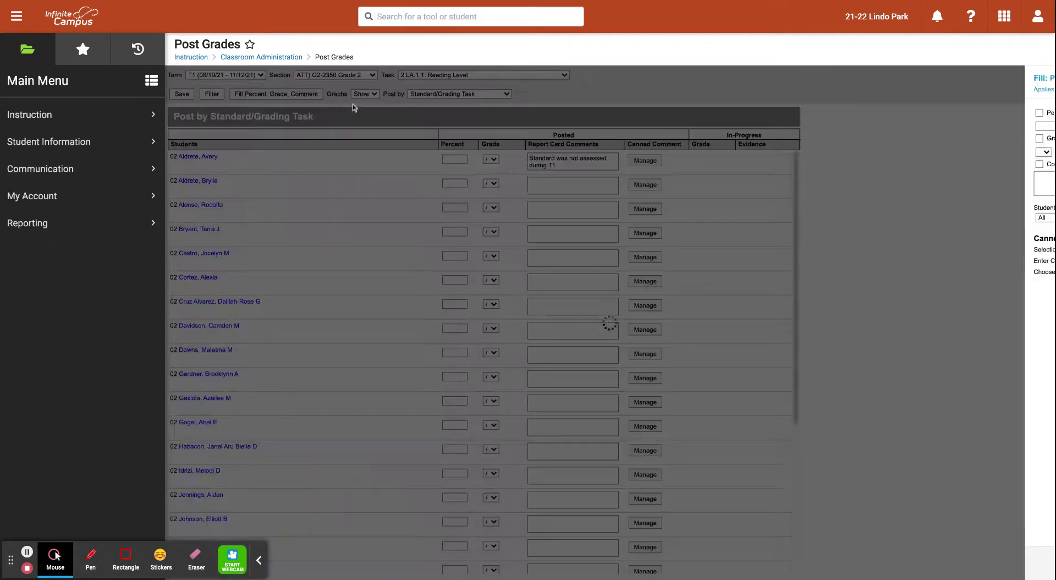
{"action": "left_click", "coordinate": [740, 164]}
{"action": "left_click", "coordinate": [754, 180]}
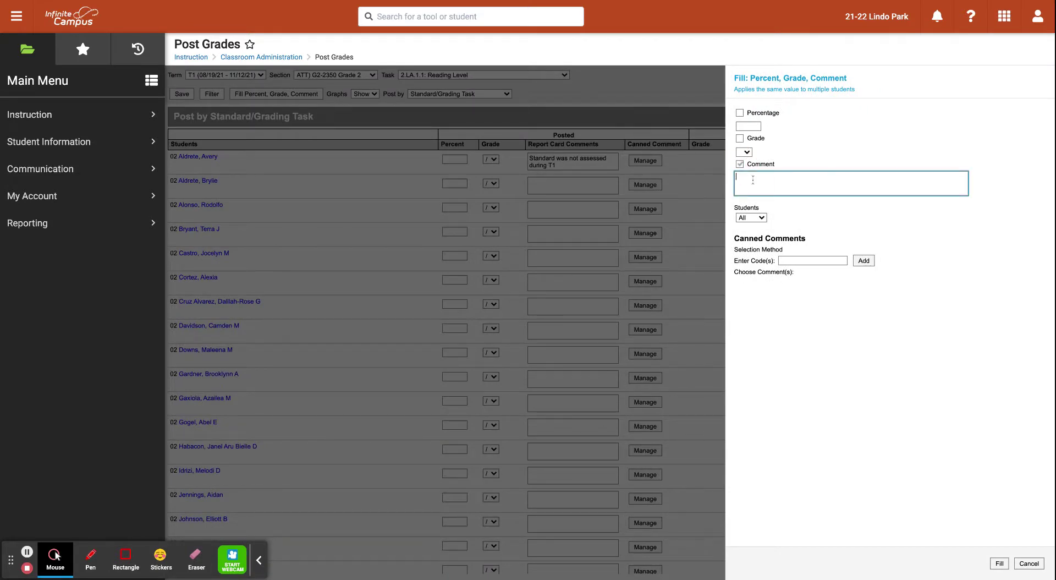
{"action": "type", "text": "Standard was not assessed"}
{"action": "left_click", "coordinate": [1000, 563]}
{"action": "left_click", "coordinate": [719, 338]}
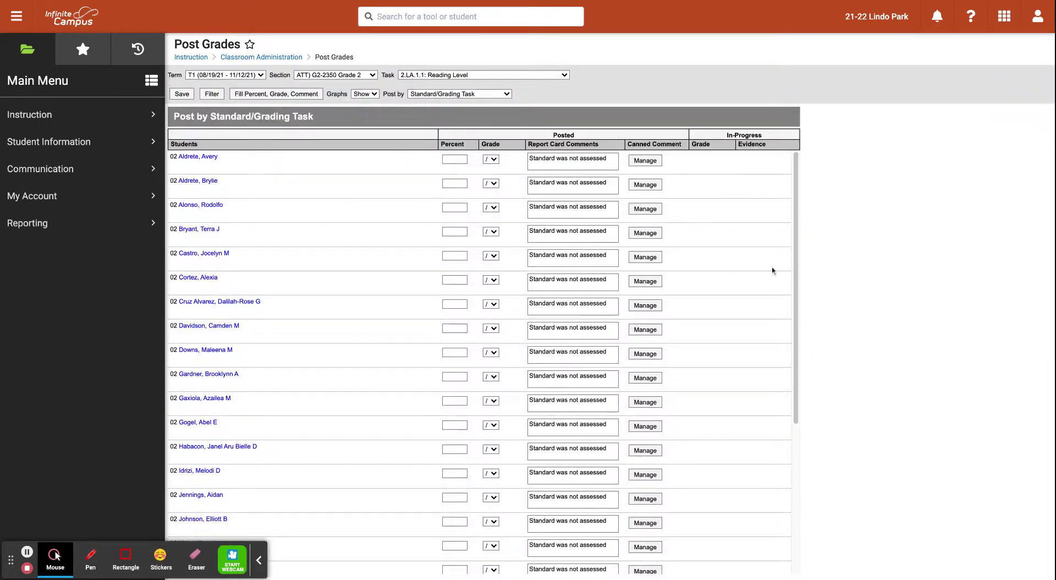
- Change Post by to Student to list every T1 standard for the first student
{"action": "left_click", "coordinate": [447, 95]}
{"action": "left_click", "coordinate": [528, 173]}
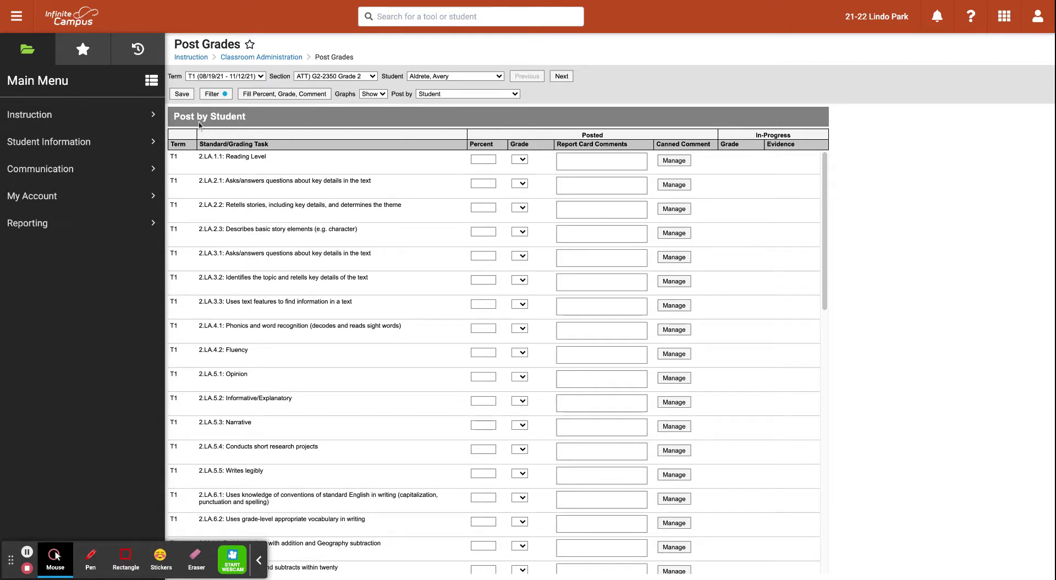
- Save the posted Reading Level grades and comments
{"action": "left_click", "coordinate": [182, 94]}
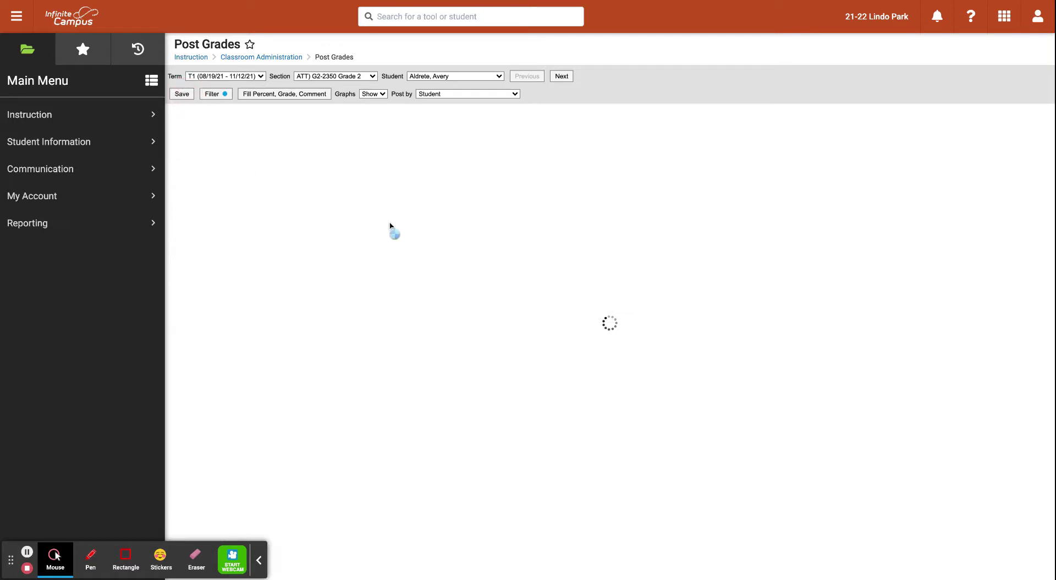